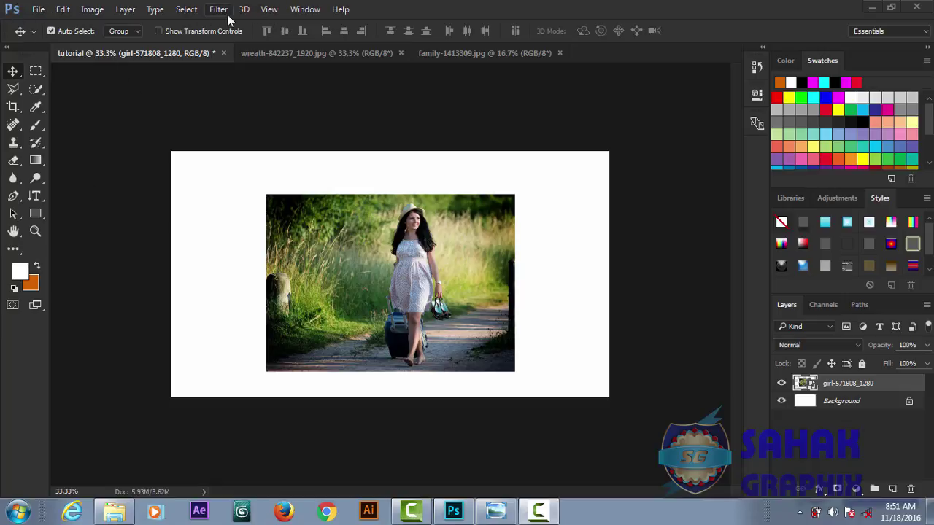
# Browse the File, Image, Type and Edit menus without choosing any command.
pyautogui.click(37, 10)
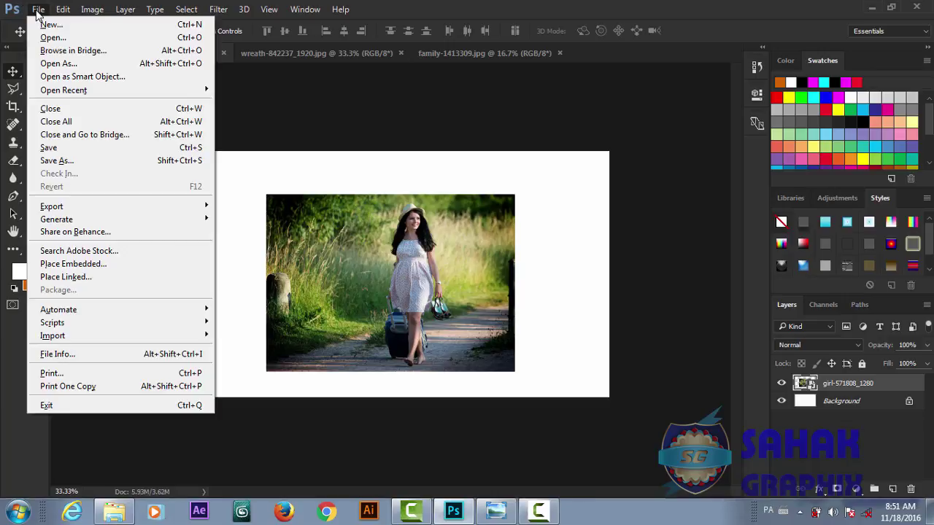
pyautogui.click(270, 126)
pyautogui.click(93, 9)
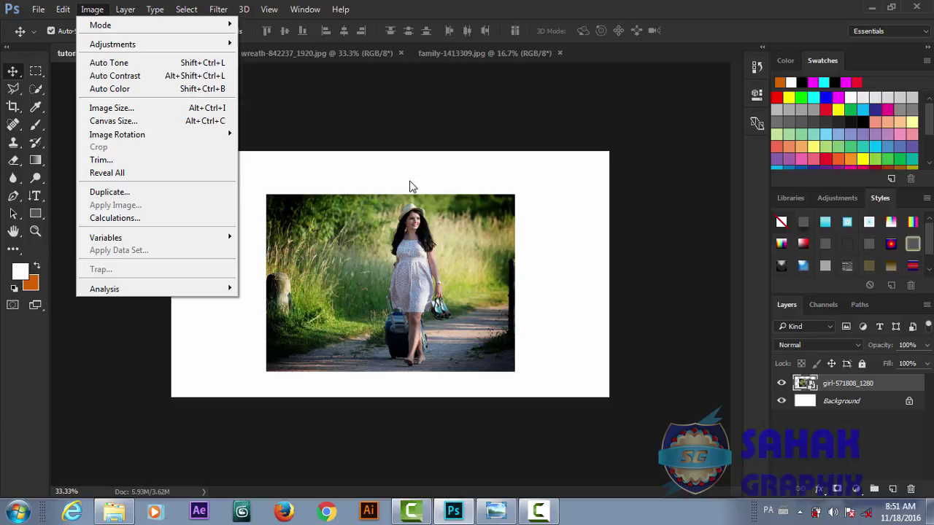
pyautogui.click(339, 125)
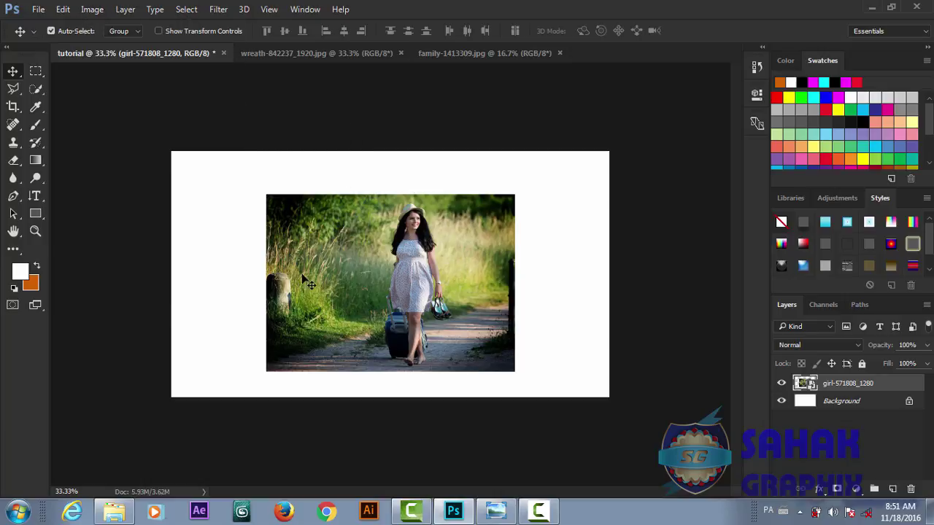
pyautogui.click(155, 10)
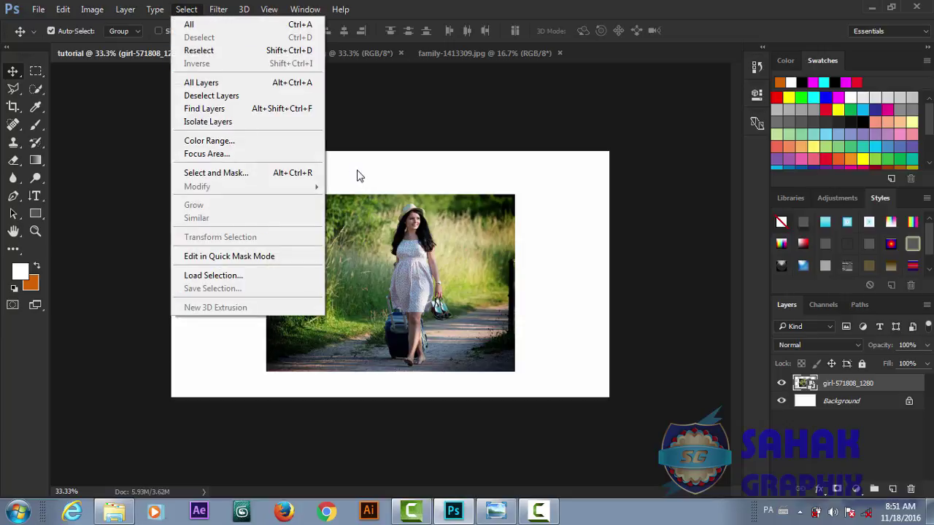
pyautogui.click(29, 10)
pyautogui.click(156, 10)
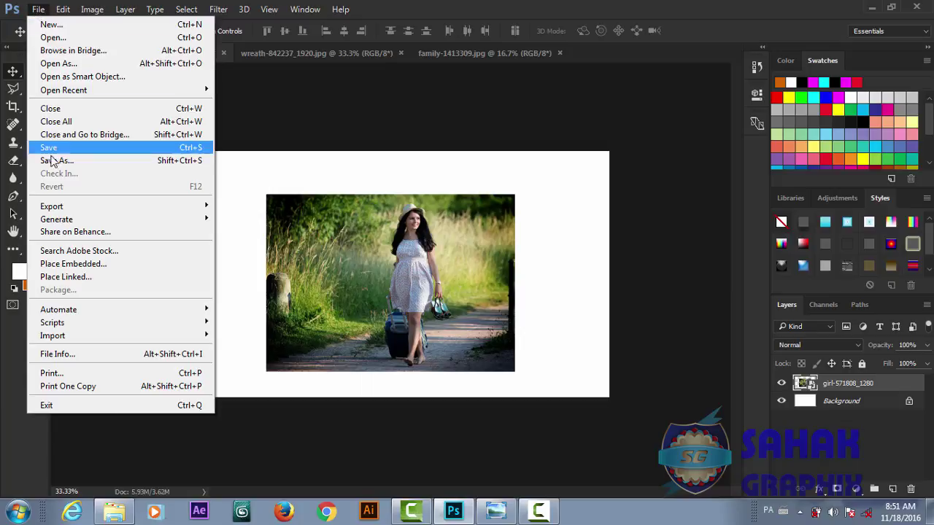
pyautogui.click(40, 10)
pyautogui.click(42, 12)
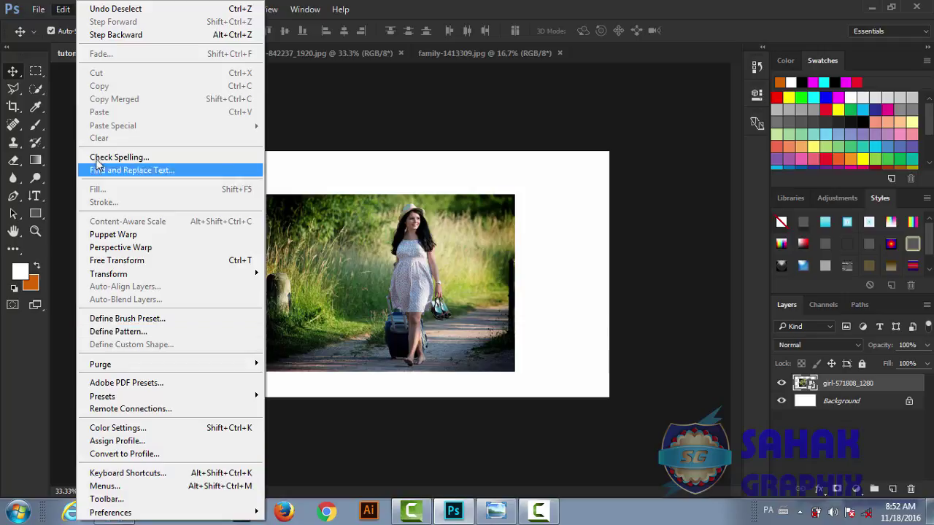
pyautogui.click(321, 124)
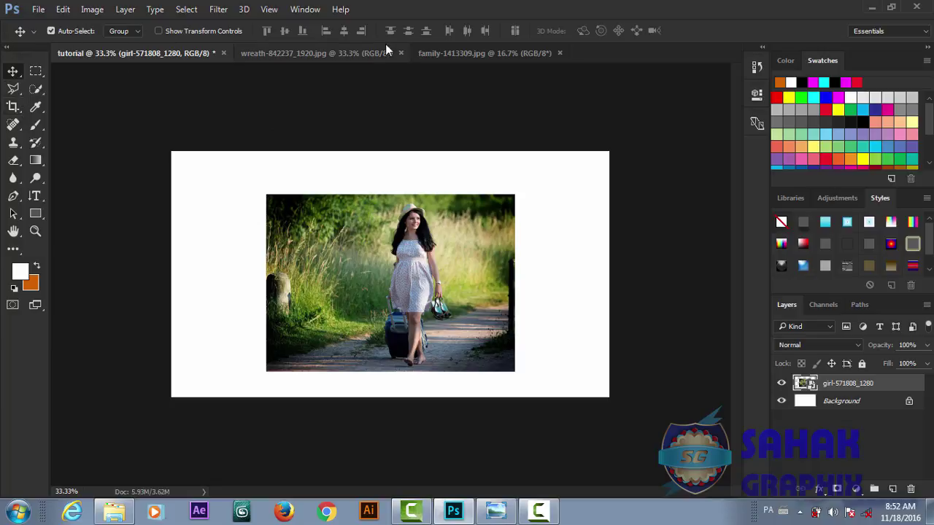
# Try the Rectangular Marquee and Move tools, ending on Quick Selection.
pyautogui.click(37, 72)
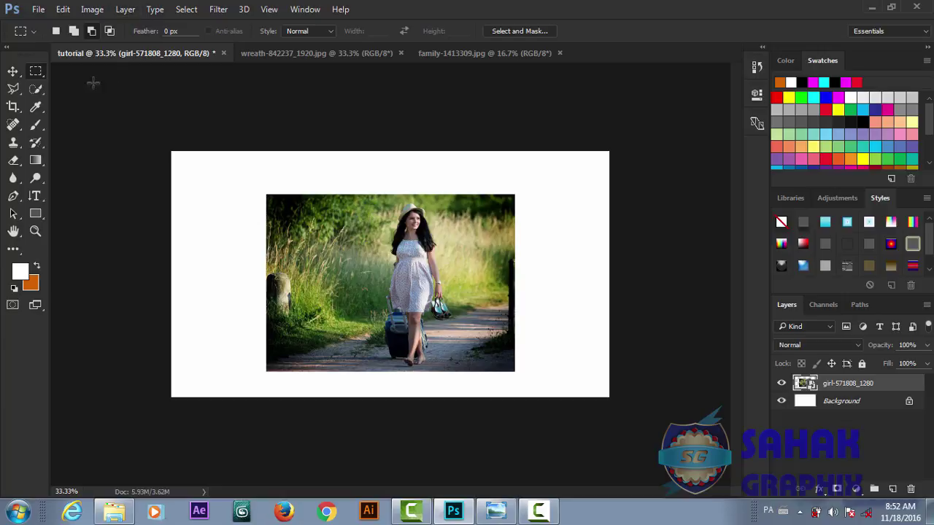
pyautogui.click(13, 75)
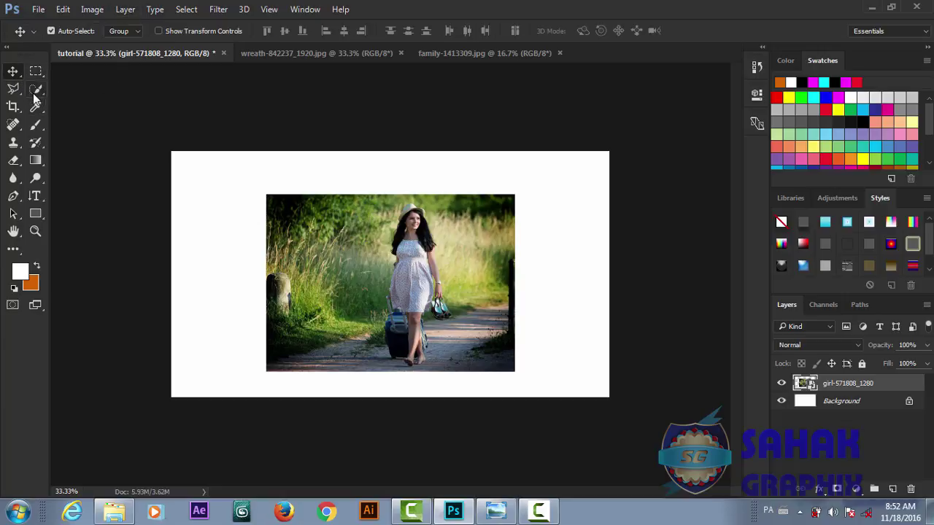
pyautogui.click(34, 91)
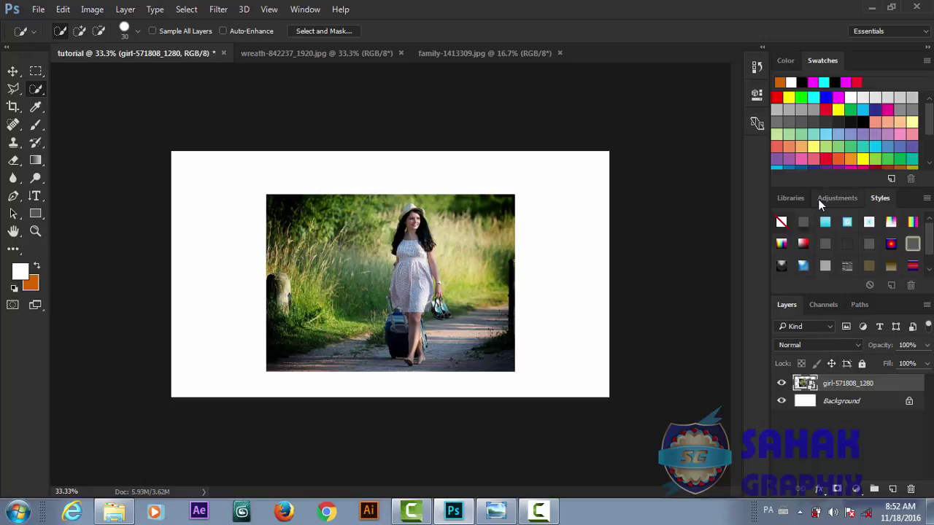
# Drag the Swatches panel out of its dock to float, then close it.
pyautogui.click(305, 9)
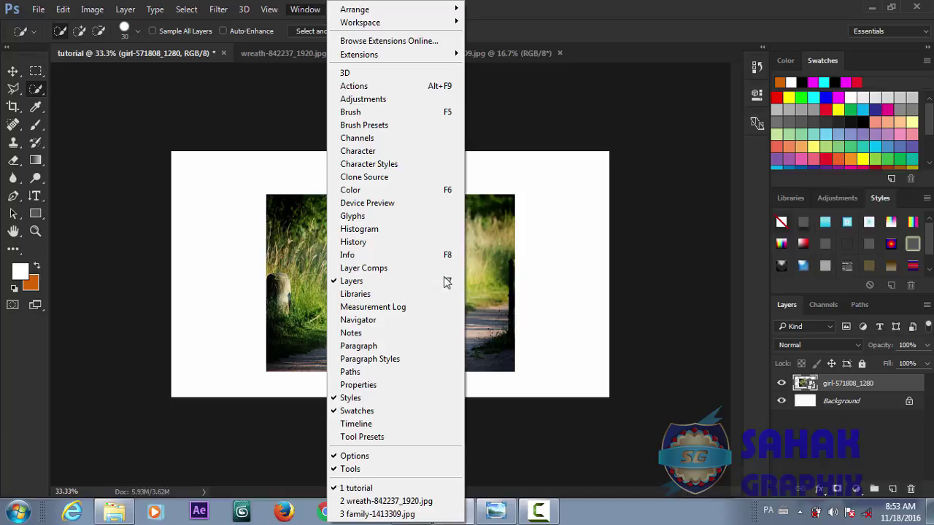
pyautogui.click(616, 112)
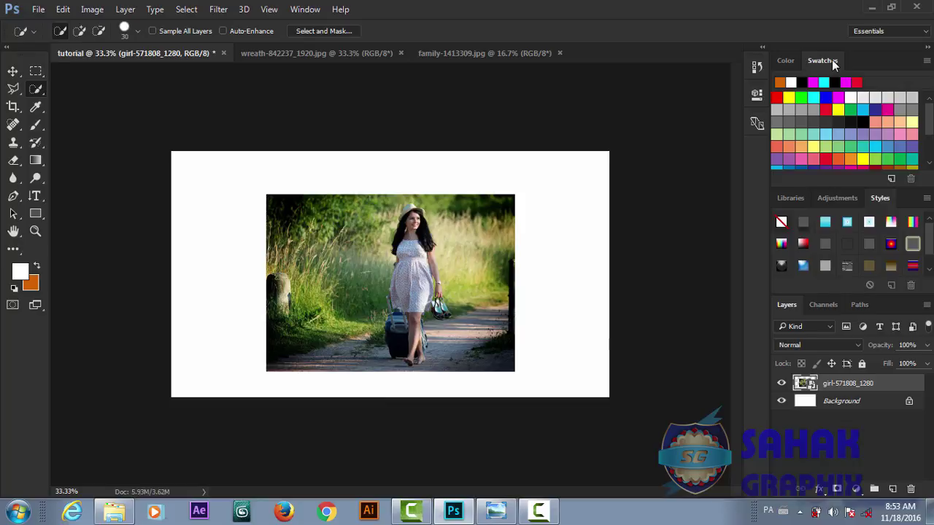
pyautogui.moveTo(831, 59)
pyautogui.mouseDown()
pyautogui.moveTo(597, 114)
pyautogui.moveTo(462, 103)
pyautogui.mouseUp()
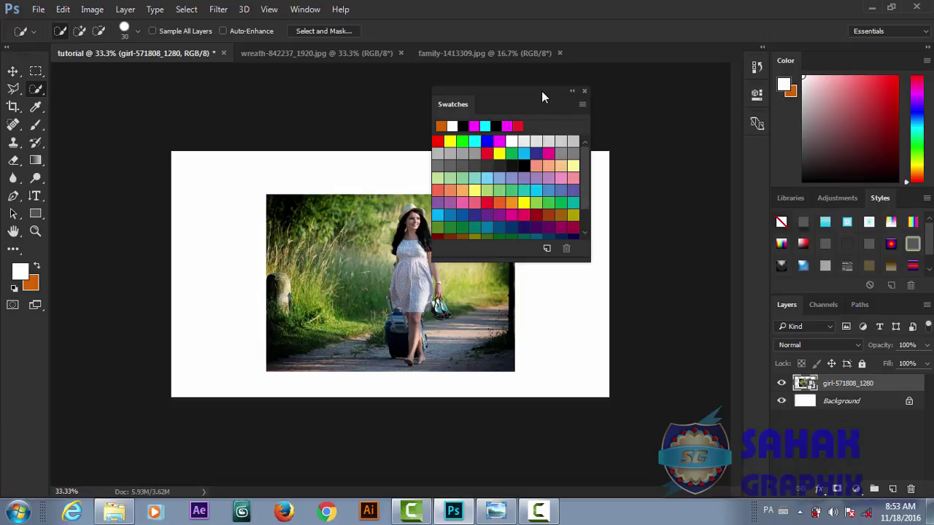
pyautogui.click(584, 91)
# Reopen Swatches from the Window menu and dock it into the icon column.
pyautogui.click(305, 9)
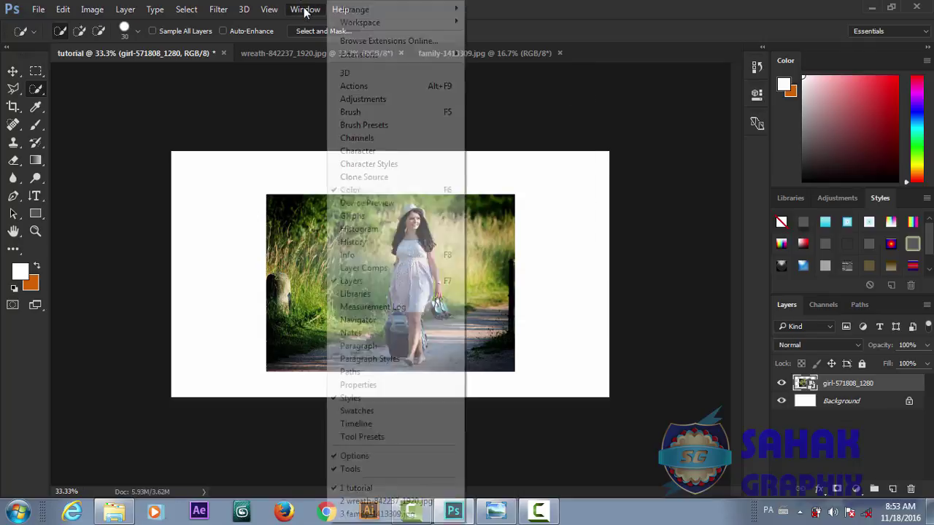
pyautogui.click(366, 413)
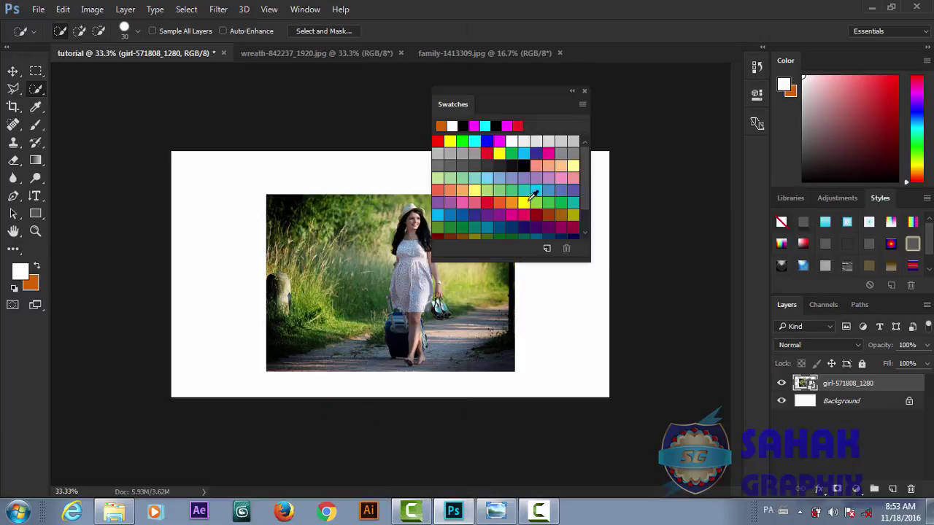
pyautogui.moveTo(521, 90); pyautogui.dragTo(754, 162)
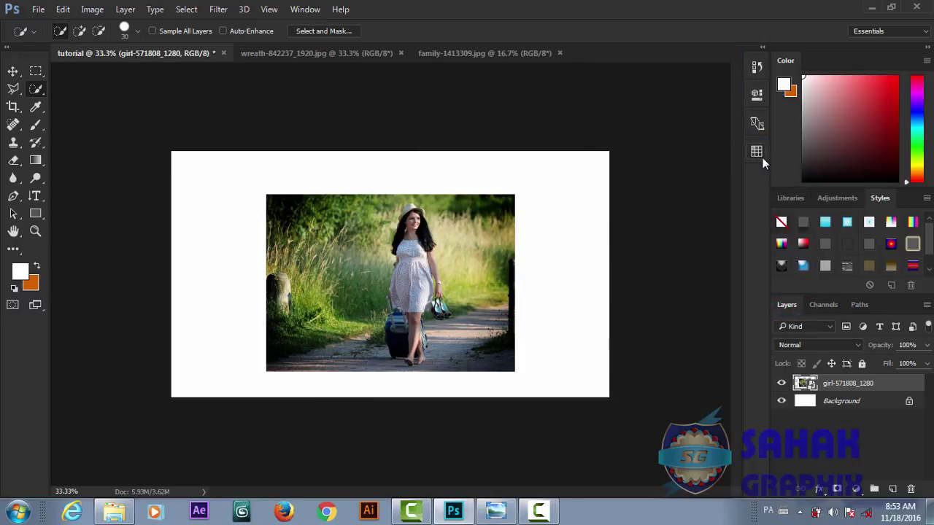
# Pull the Swatches panel out of its group and close it.
pyautogui.click(756, 153)
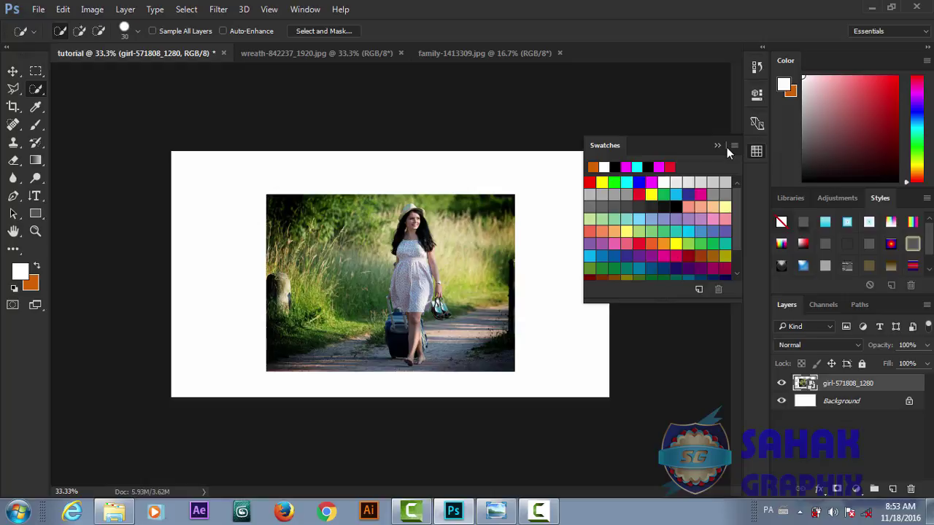
pyautogui.moveTo(727, 147)
pyautogui.mouseDown()
pyautogui.moveTo(562, 124)
pyautogui.moveTo(874, 60)
pyautogui.mouseUp()
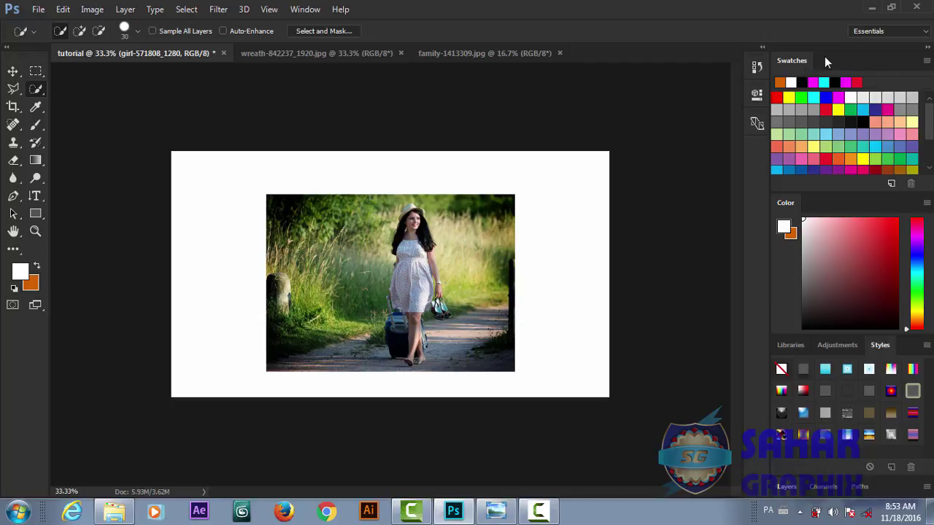
pyautogui.moveTo(827, 62); pyautogui.dragTo(536, 127)
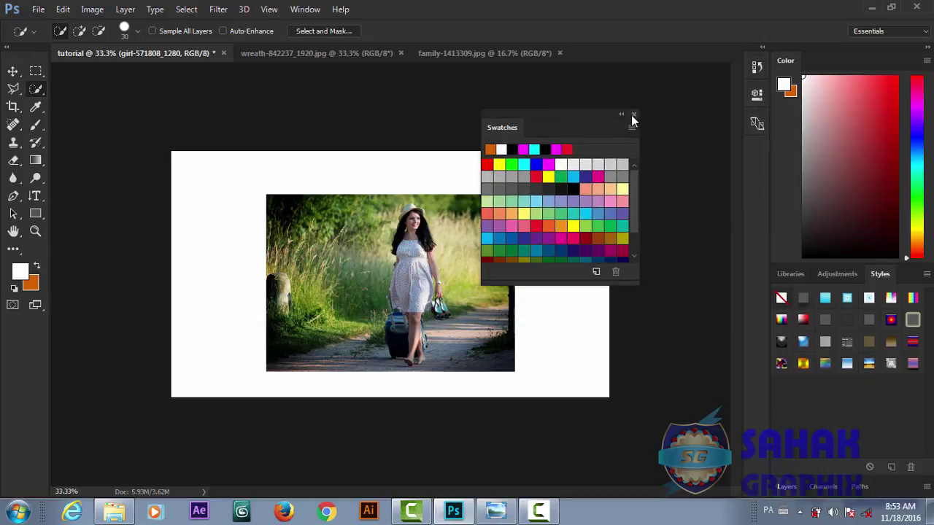
pyautogui.click(633, 114)
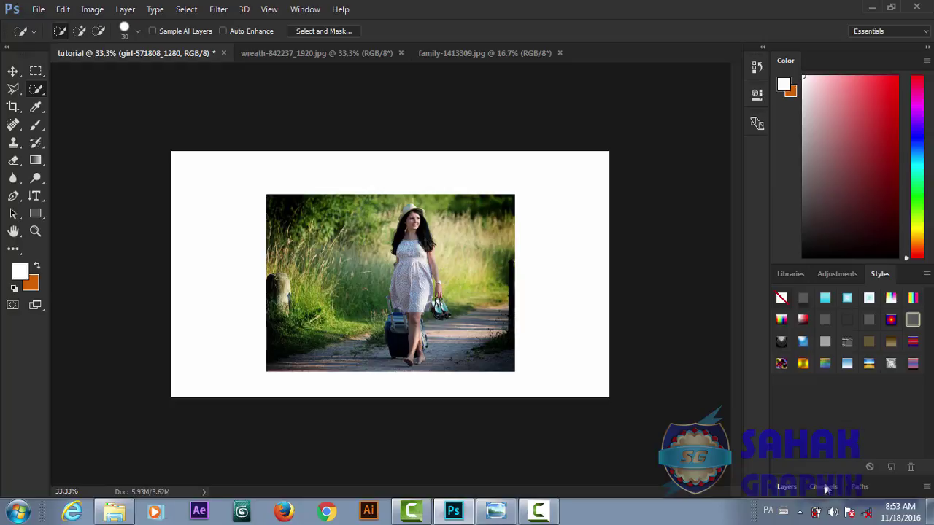
# Expand Layers and resize the panels, shortening Color to give Styles and Layers room.
pyautogui.click(788, 486)
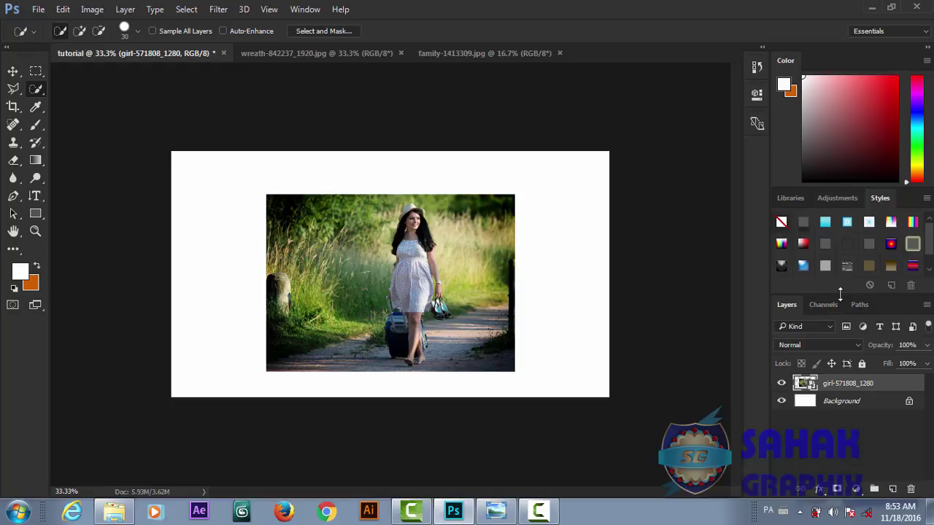
pyautogui.moveTo(838, 294); pyautogui.dragTo(850, 322)
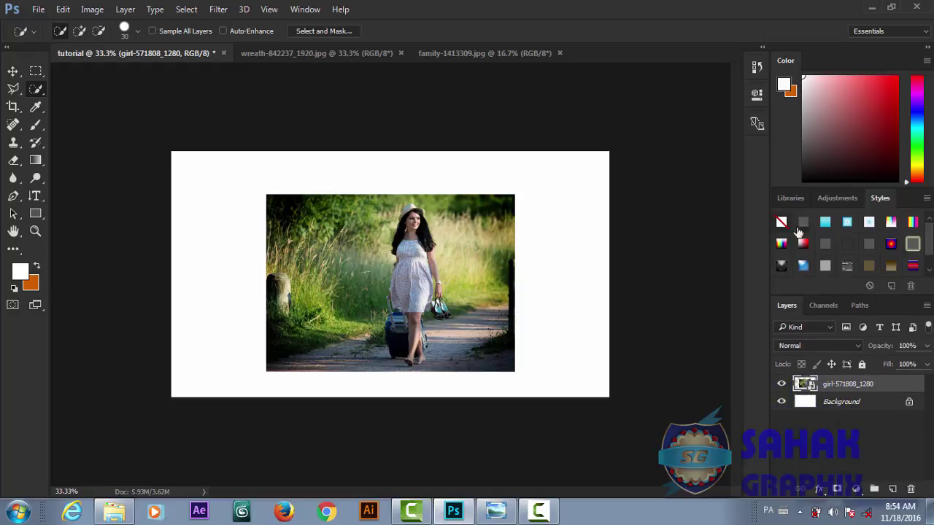
pyautogui.moveTo(772, 193)
pyautogui.mouseDown()
pyautogui.moveTo(487, 205)
pyautogui.moveTo(793, 187)
pyautogui.mouseUp()
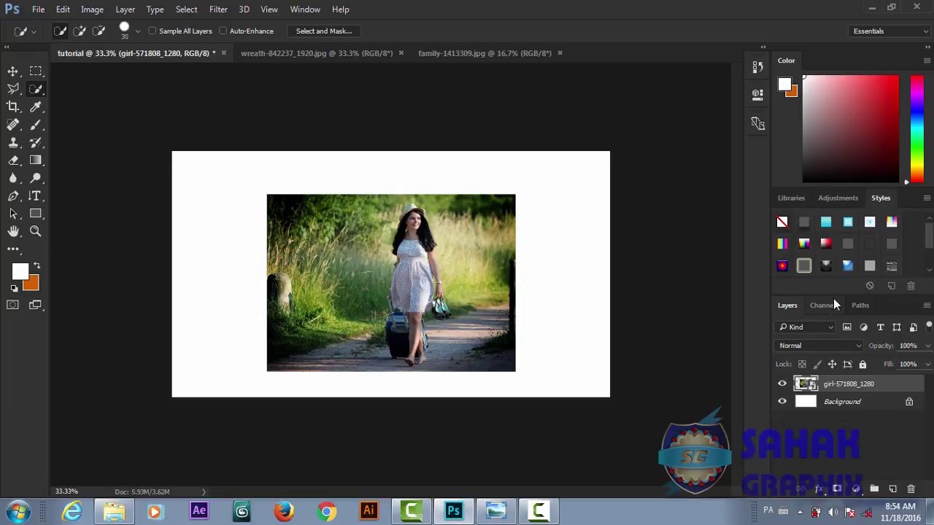
pyautogui.moveTo(832, 296); pyautogui.dragTo(827, 271)
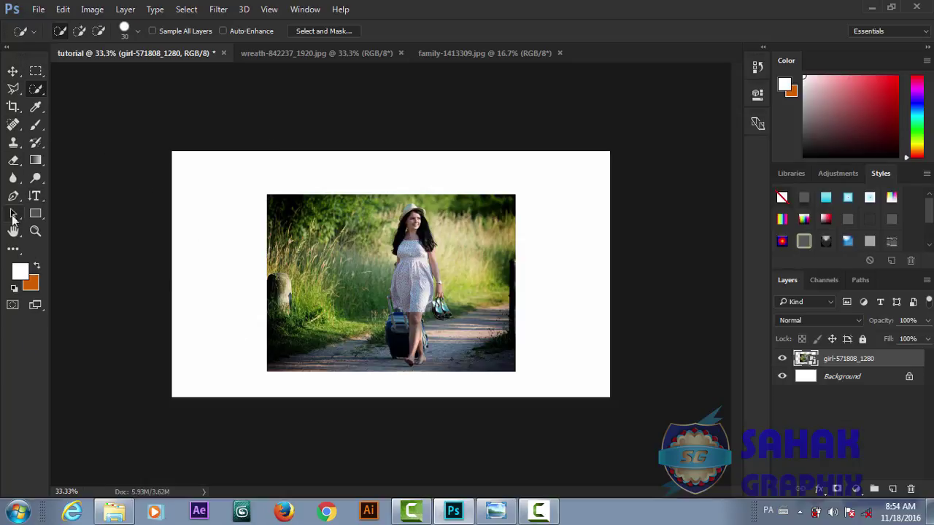
pyautogui.click(5, 51)
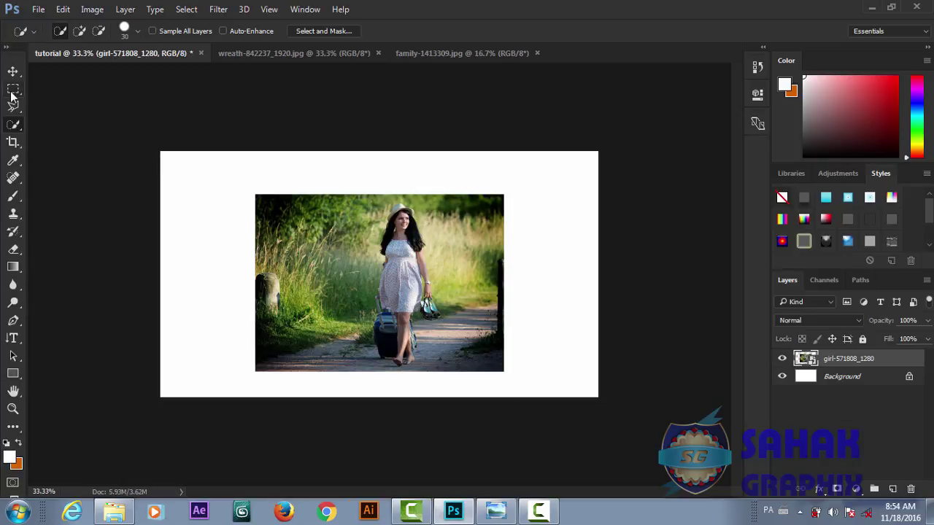
pyautogui.click(6, 49)
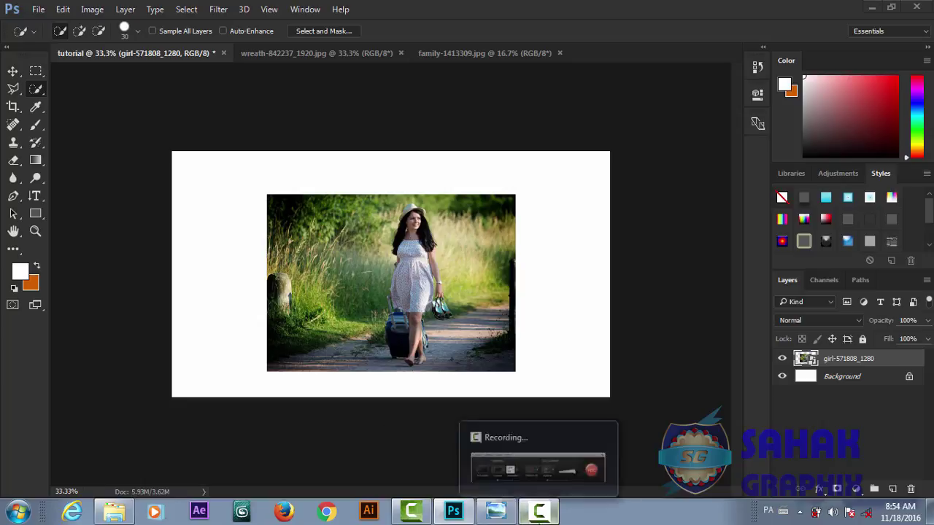
# With the Move tool, drag the girl photo left, then slightly right and down.
pyautogui.click(537, 510)
pyautogui.click(537, 511)
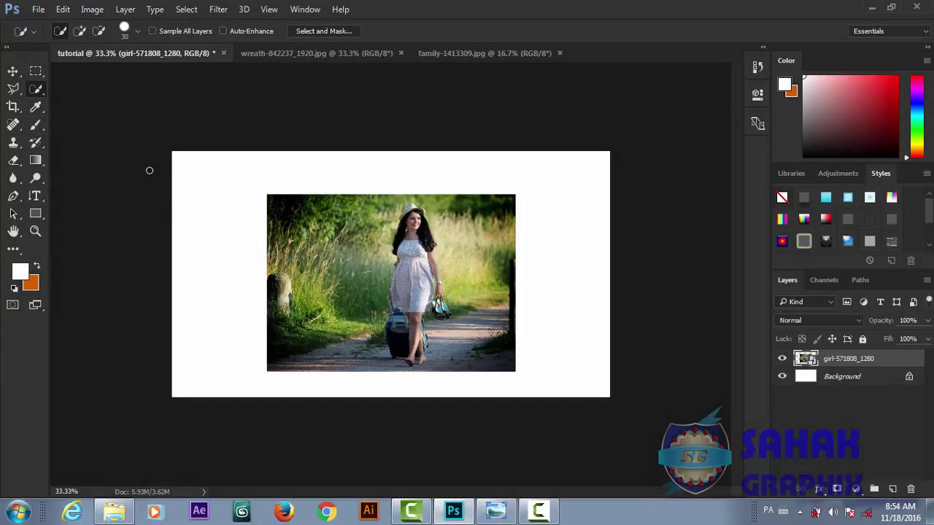
pyautogui.click(15, 74)
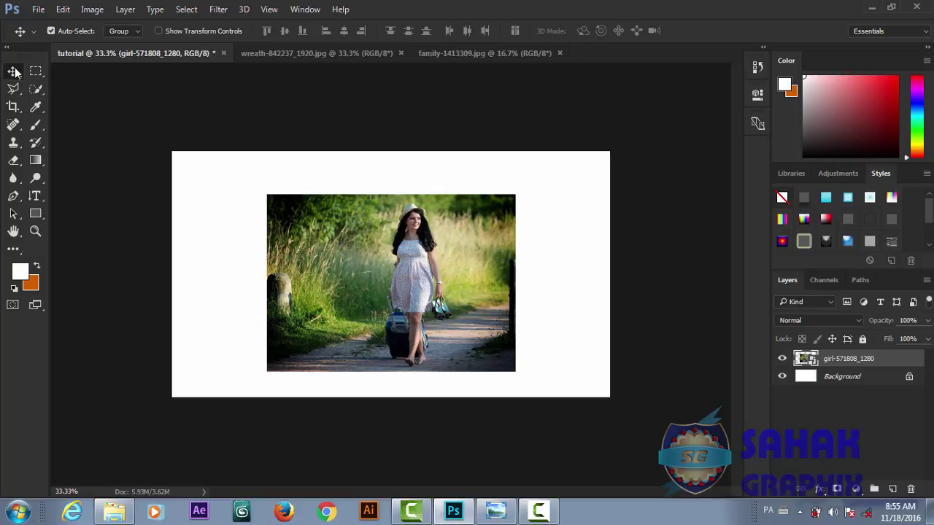
pyautogui.moveTo(402, 283)
pyautogui.mouseDown()
pyautogui.moveTo(207, 275)
pyautogui.moveTo(525, 244)
pyautogui.moveTo(627, 153)
pyautogui.moveTo(422, 155)
pyautogui.moveTo(332, 239)
pyautogui.moveTo(354, 248)
pyautogui.mouseUp()
pyautogui.moveTo(532, 211); pyautogui.dragTo(357, 365)
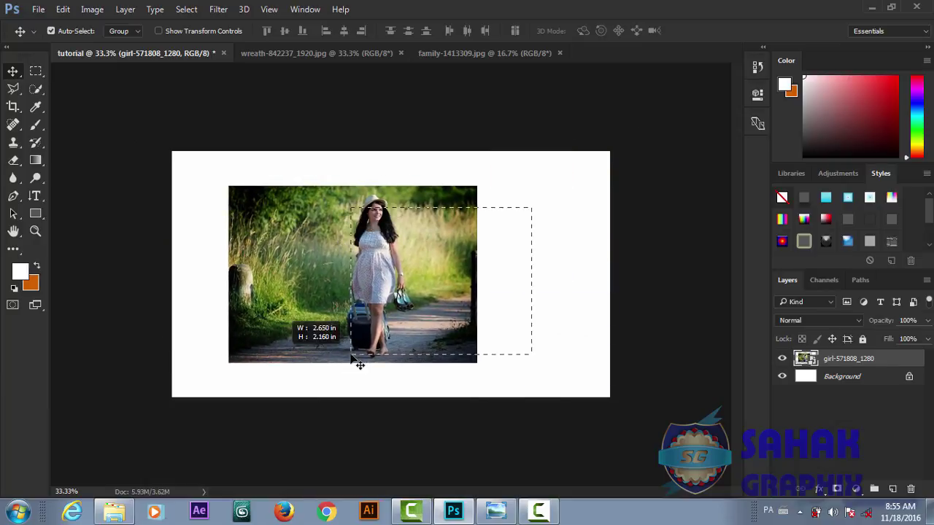
# Select the Background and girl layers in turn, try the Marquee tool, then return to Move.
pyautogui.click(850, 378)
pyautogui.click(843, 365)
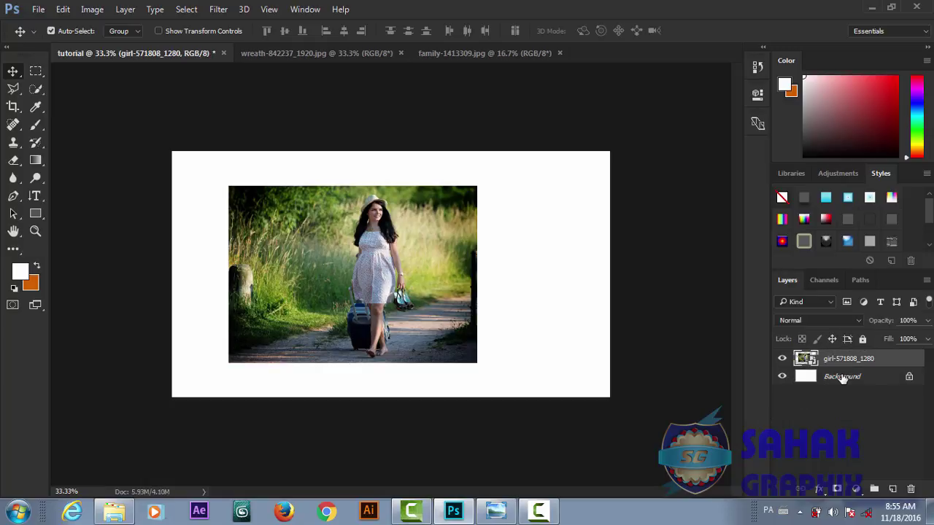
pyautogui.click(843, 378)
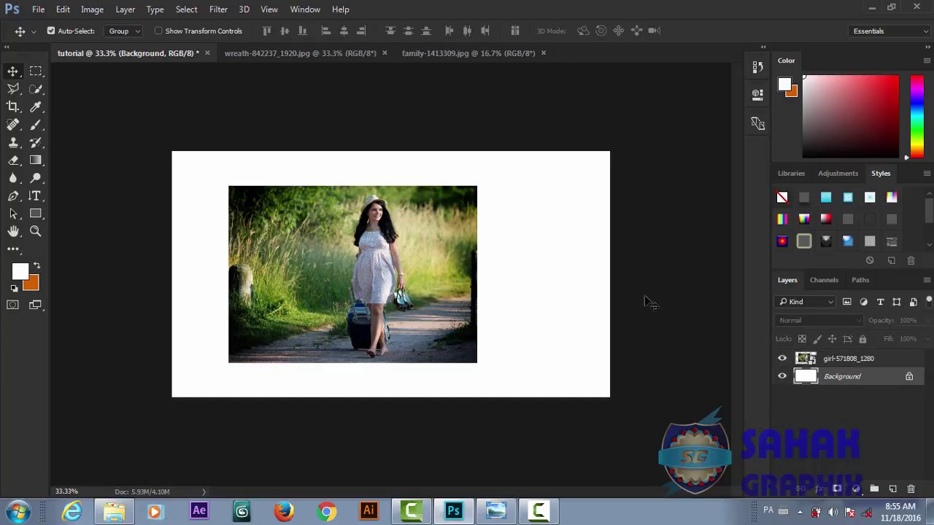
pyautogui.click(35, 72)
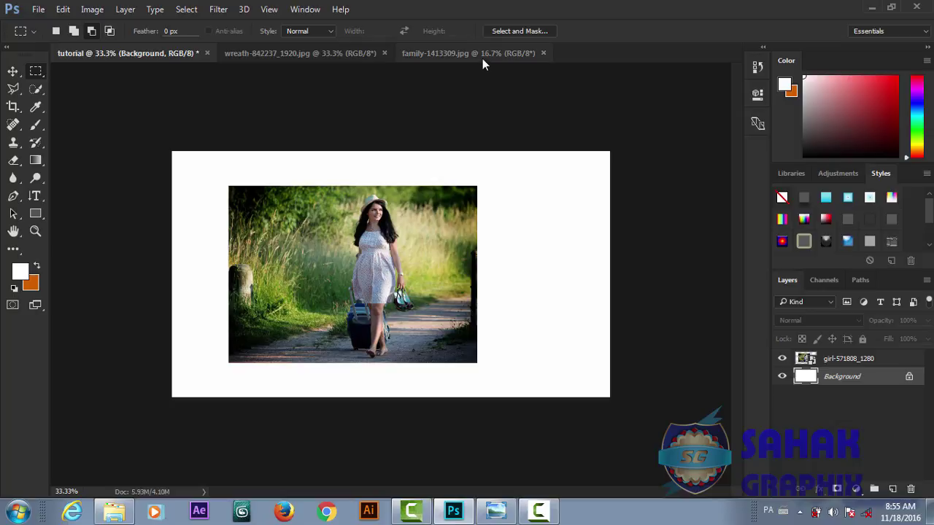
pyautogui.click(13, 72)
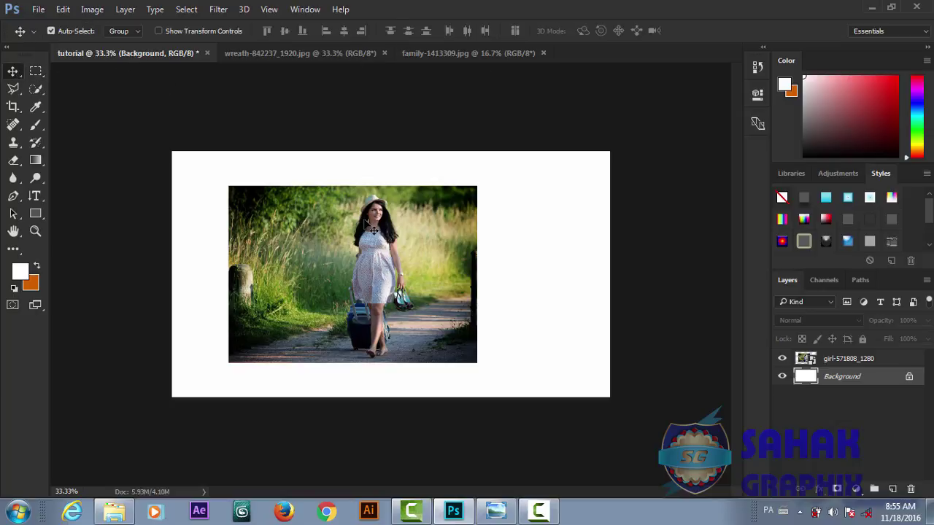
# Drag the girl photo around the canvas, bringing it back near lower centre.
pyautogui.moveTo(381, 205)
pyautogui.mouseDown()
pyautogui.moveTo(432, 229)
pyautogui.moveTo(426, 194)
pyautogui.moveTo(396, 248)
pyautogui.mouseUp()
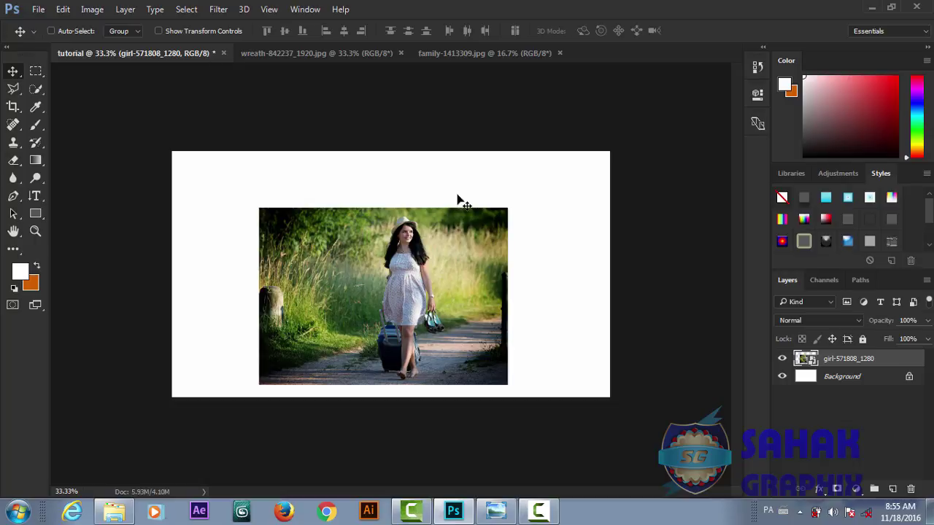
pyautogui.moveTo(538, 208)
pyautogui.mouseDown()
pyautogui.moveTo(424, 296)
pyautogui.moveTo(542, 234)
pyautogui.moveTo(565, 195)
pyautogui.moveTo(686, 217)
pyautogui.mouseUp()
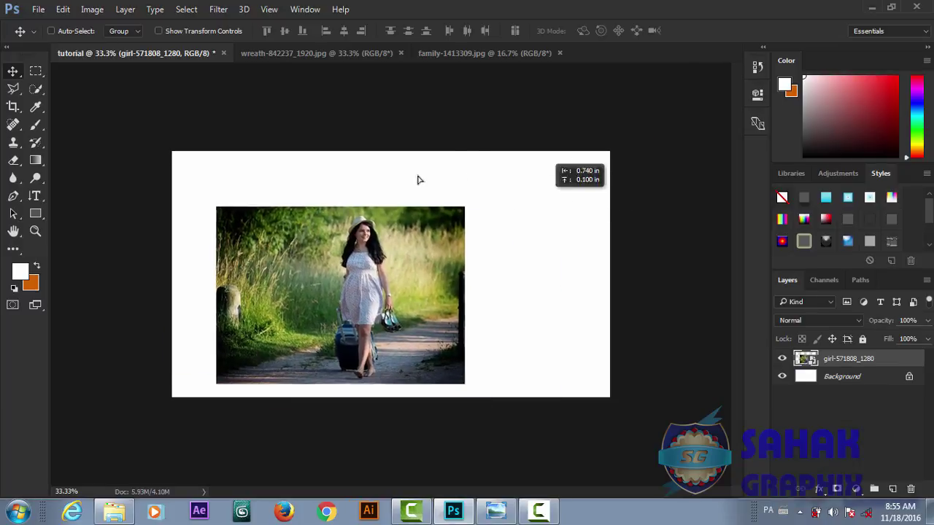
pyautogui.moveTo(511, 197); pyautogui.dragTo(515, 293)
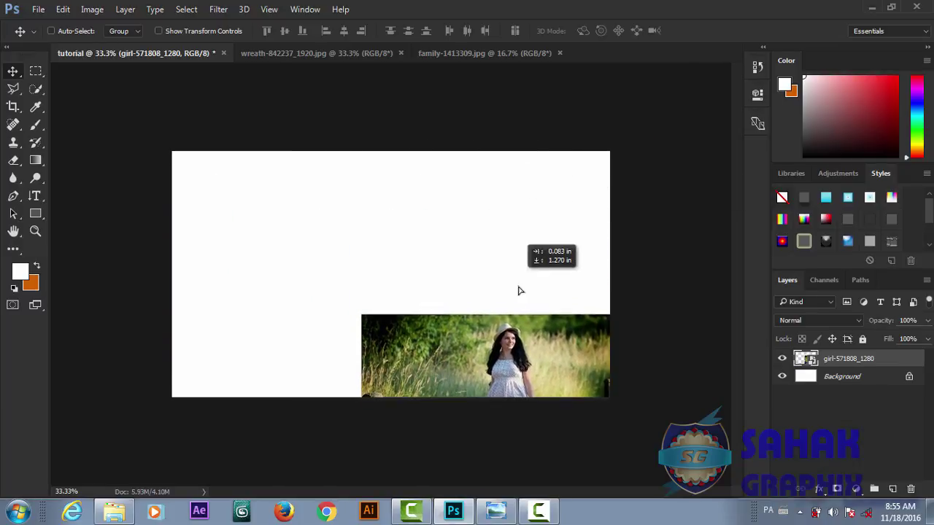
pyautogui.moveTo(463, 261); pyautogui.dragTo(329, 173)
pyautogui.moveTo(395, 265); pyautogui.dragTo(404, 228)
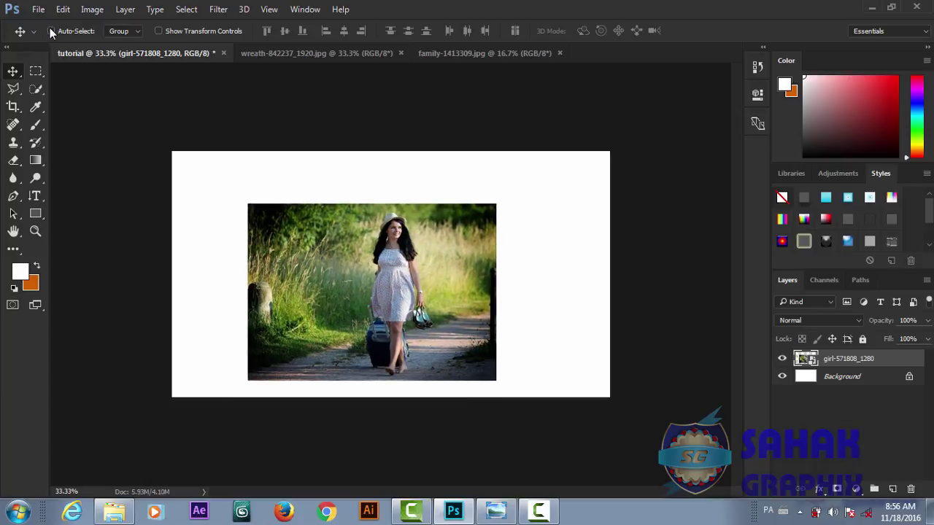
# Enable Auto-Select with the Group target and nudge the photo slightly right of centre.
pyautogui.click(51, 31)
pyautogui.moveTo(358, 174); pyautogui.dragTo(472, 143)
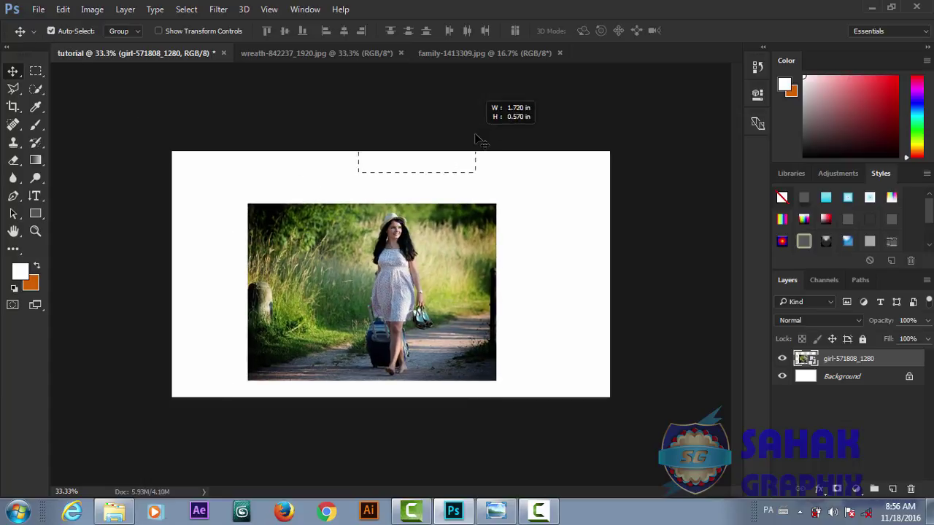
pyautogui.moveTo(423, 186); pyautogui.dragTo(611, 153)
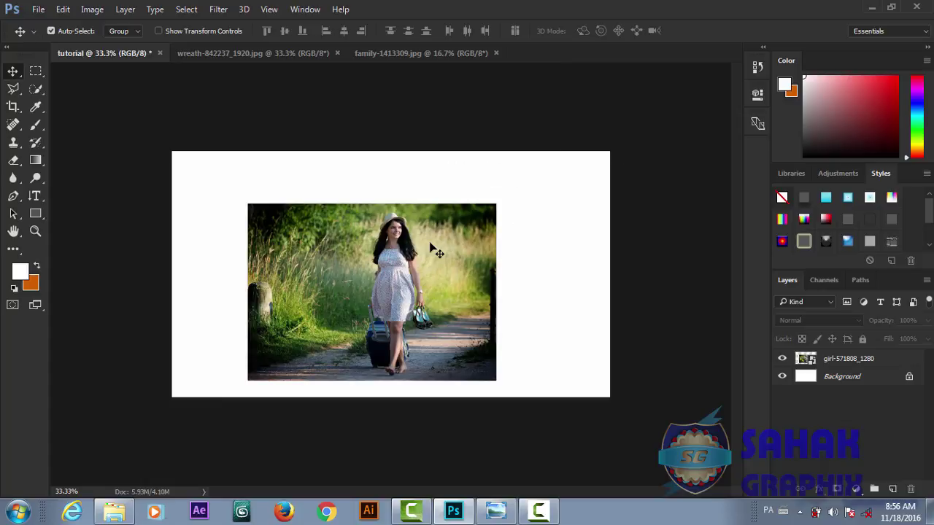
pyautogui.moveTo(431, 248); pyautogui.dragTo(426, 257)
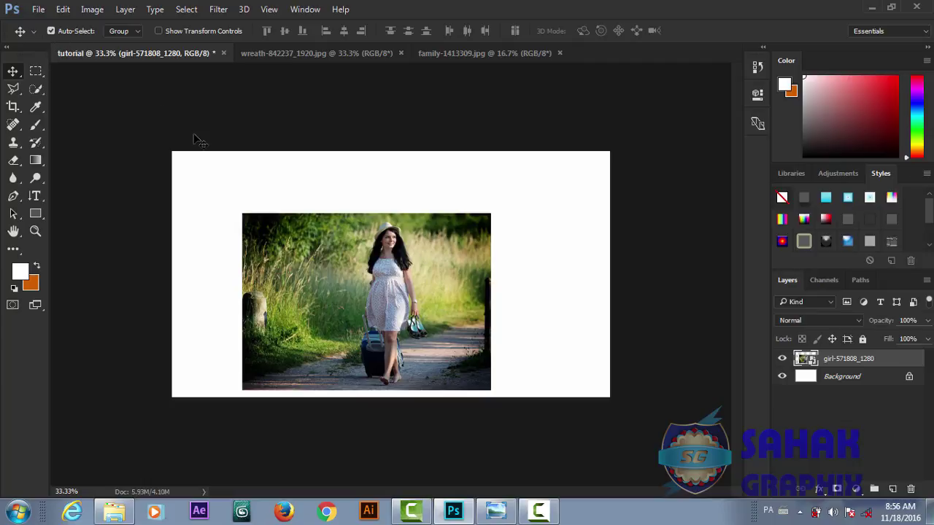
pyautogui.click(138, 30)
pyautogui.click(138, 32)
pyautogui.moveTo(411, 285); pyautogui.dragTo(429, 270)
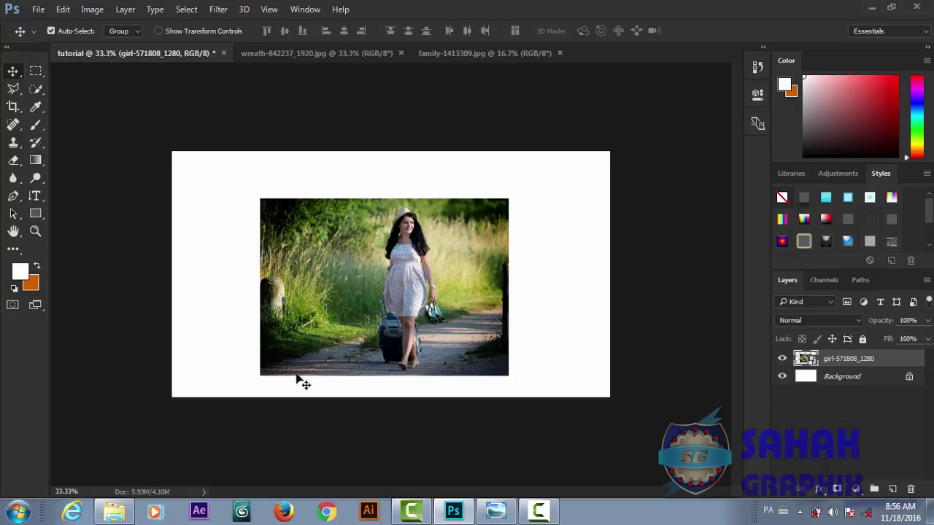
# Select the whole canvas and centre the photo vertically and horizontally on it.
pyautogui.click(192, 9)
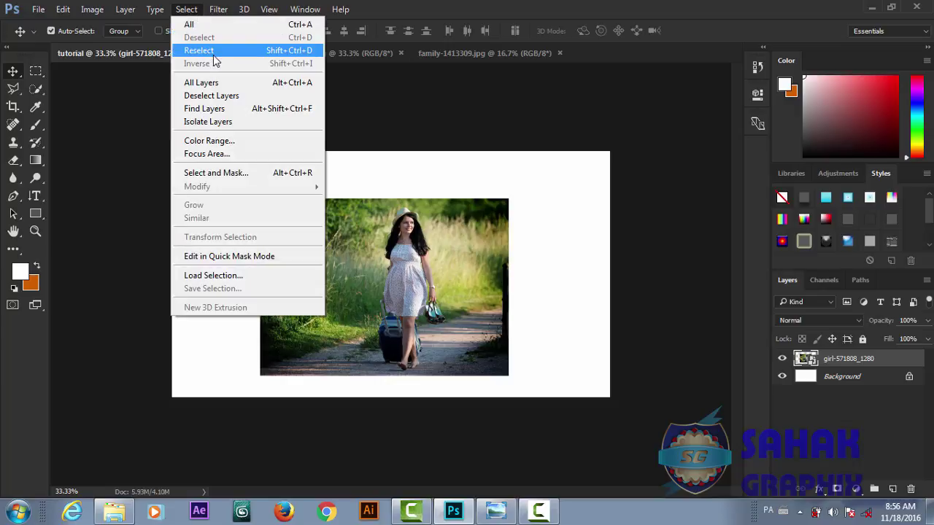
pyautogui.click(196, 24)
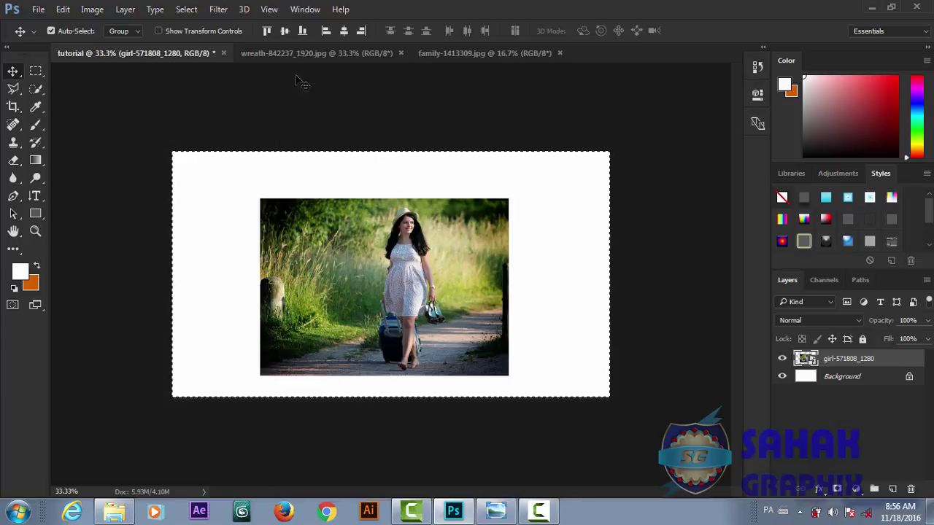
pyautogui.click(285, 36)
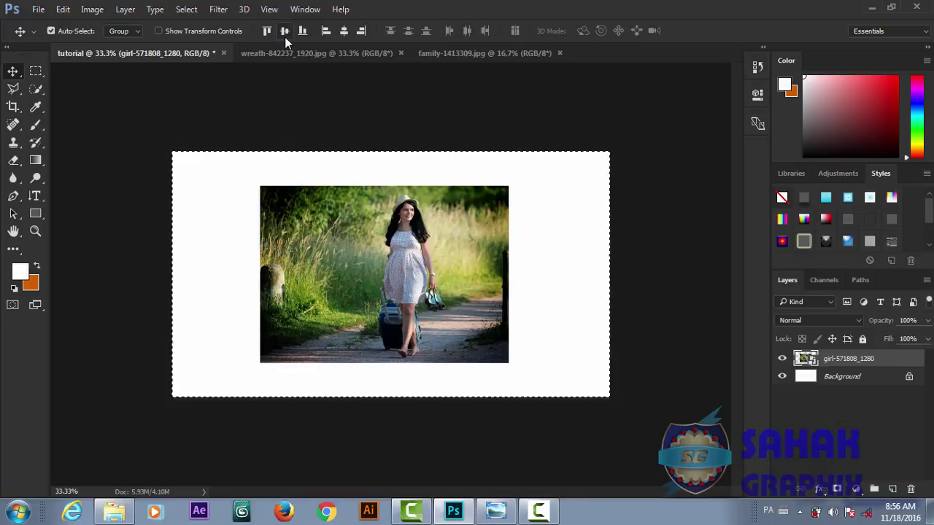
pyautogui.click(346, 31)
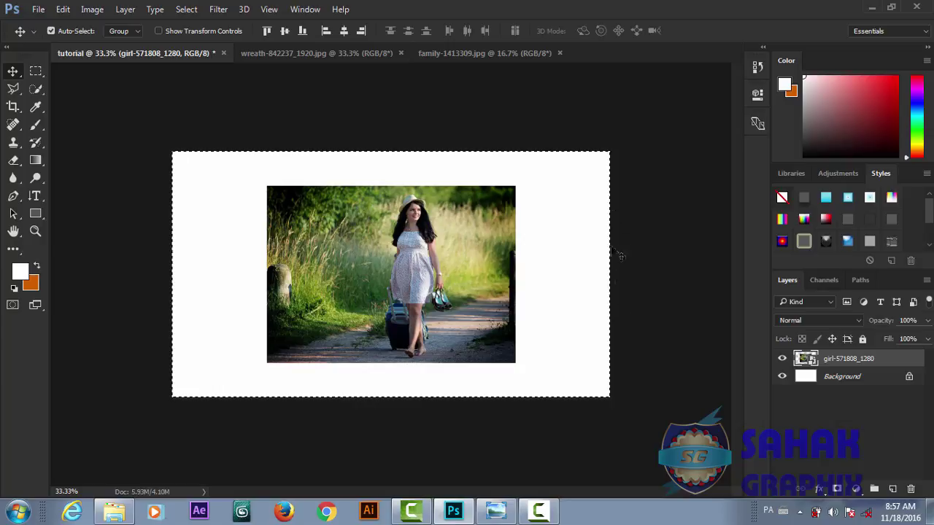
# Try right, left and top alignments, ending horizontally centred and flush with the top edge.
pyautogui.click(361, 30)
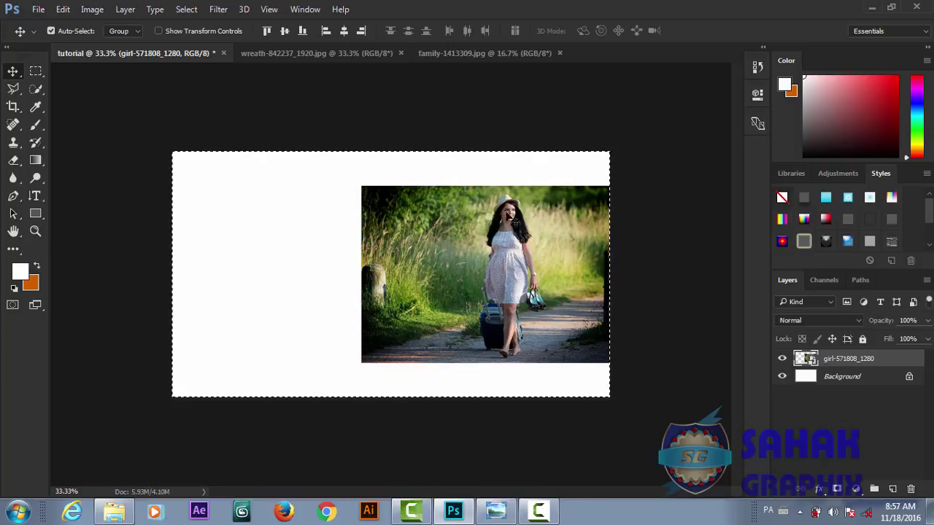
pyautogui.click(323, 32)
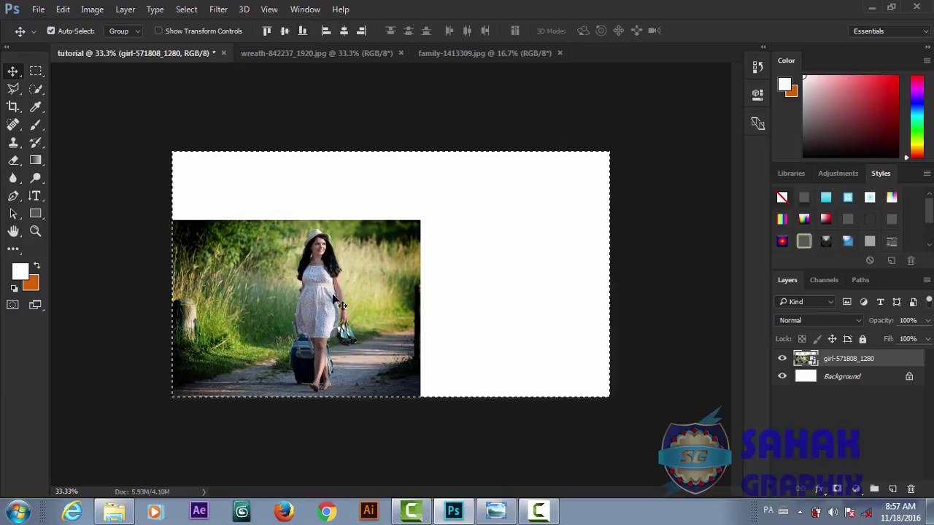
pyautogui.click(271, 30)
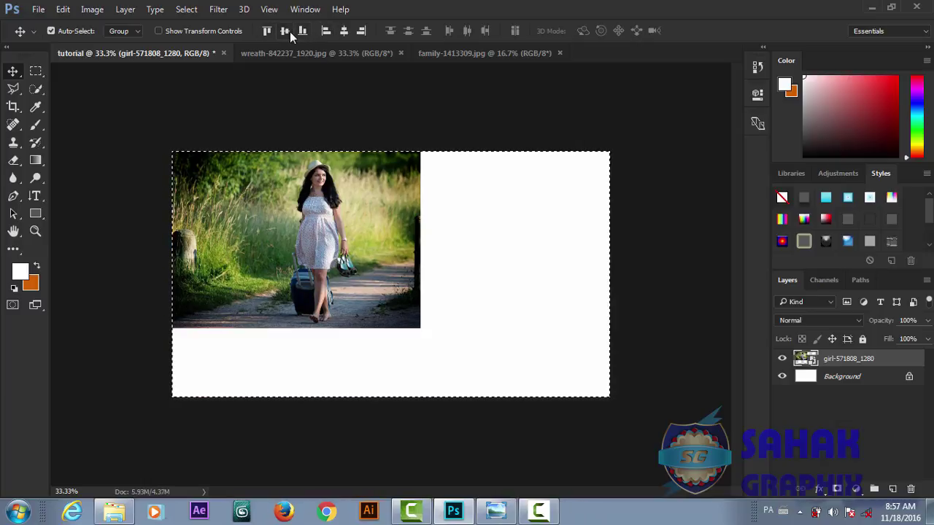
pyautogui.click(289, 31)
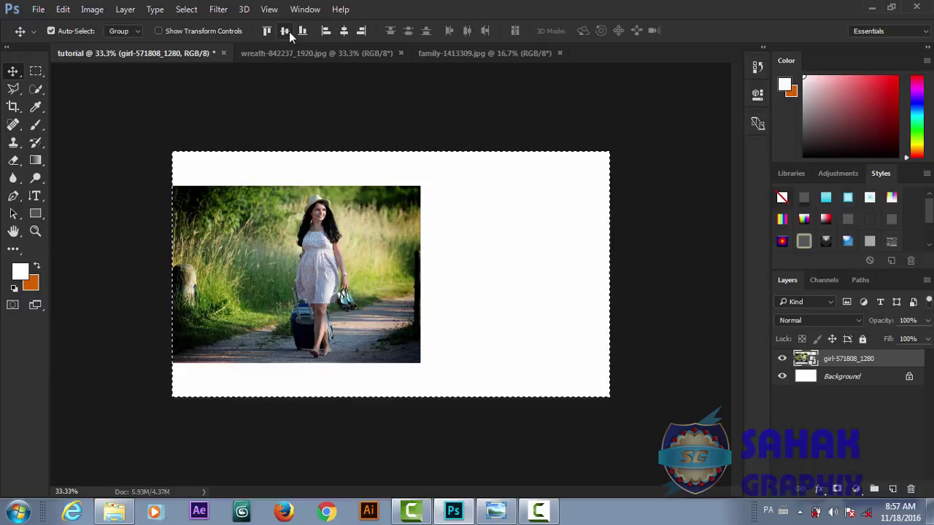
pyautogui.click(344, 30)
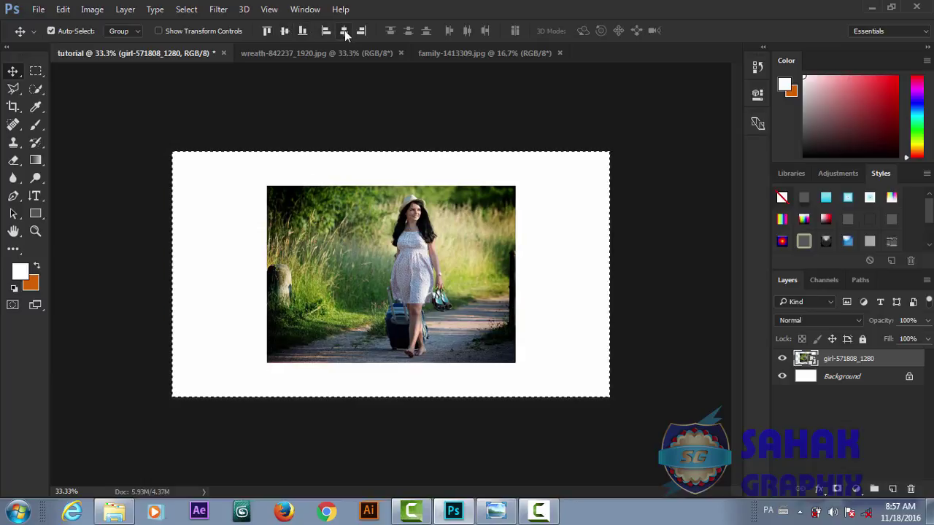
pyautogui.click(267, 31)
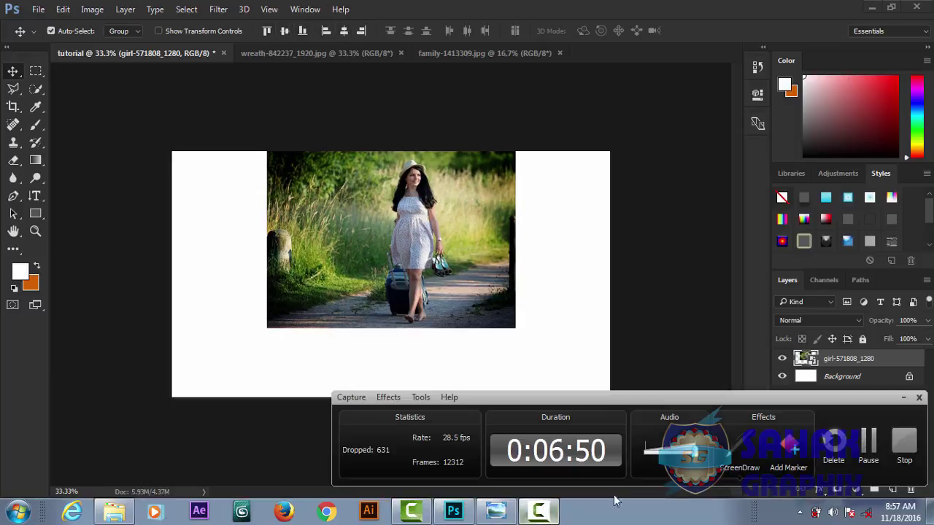
# Drag the photo down, deselect with Ctrl+D, and drag it back near the canvas centre.
pyautogui.click(538, 511)
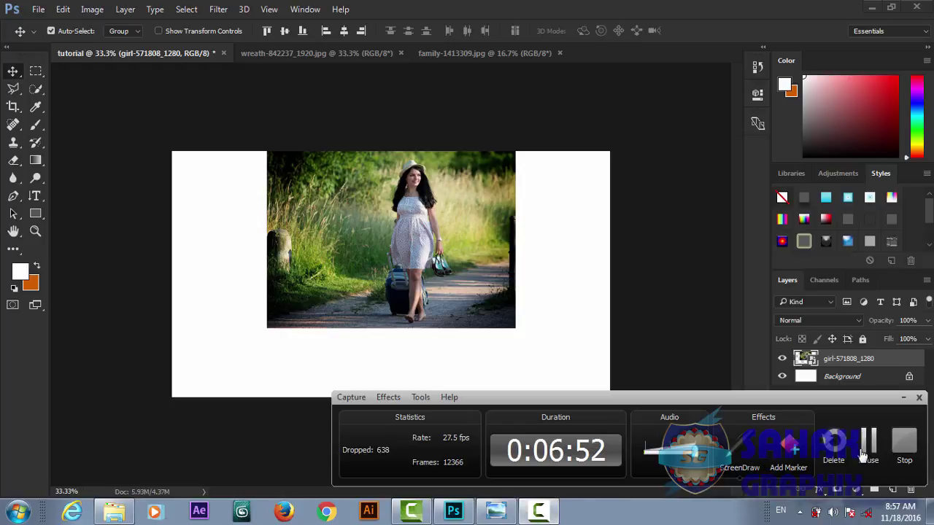
pyautogui.click(870, 440)
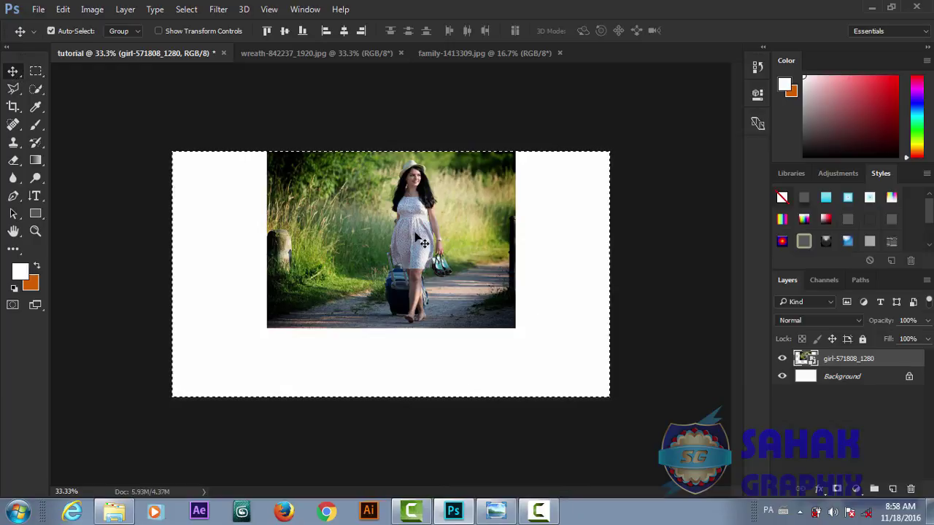
pyautogui.moveTo(389, 219)
pyautogui.mouseDown()
pyautogui.moveTo(388, 280)
pyautogui.moveTo(365, 254)
pyautogui.moveTo(290, 214)
pyautogui.mouseUp()
pyautogui.hotkey('ctrl', 'd')
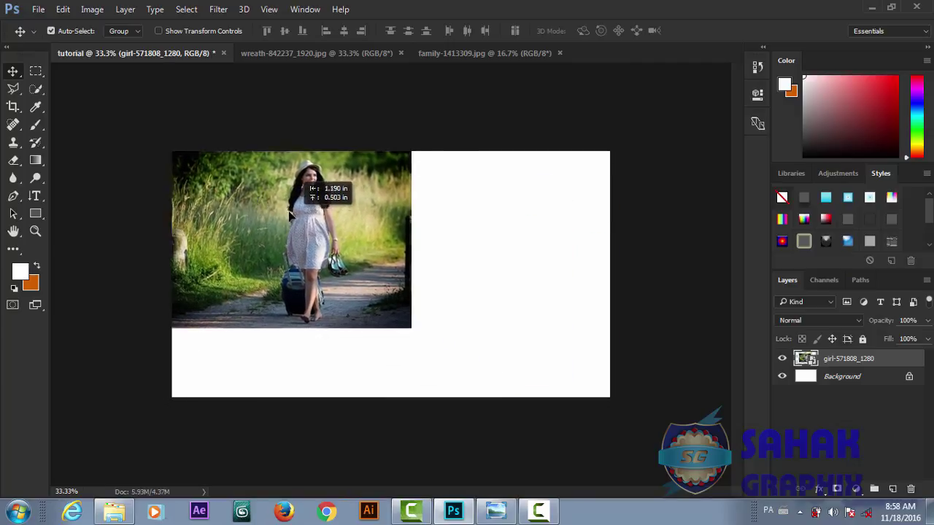
pyautogui.moveTo(290, 214); pyautogui.dragTo(366, 251)
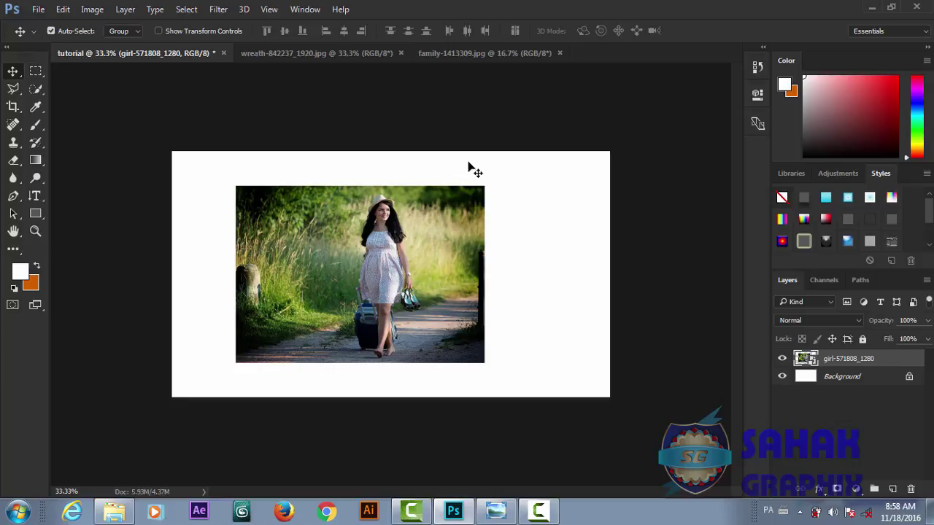
pyautogui.click(539, 510)
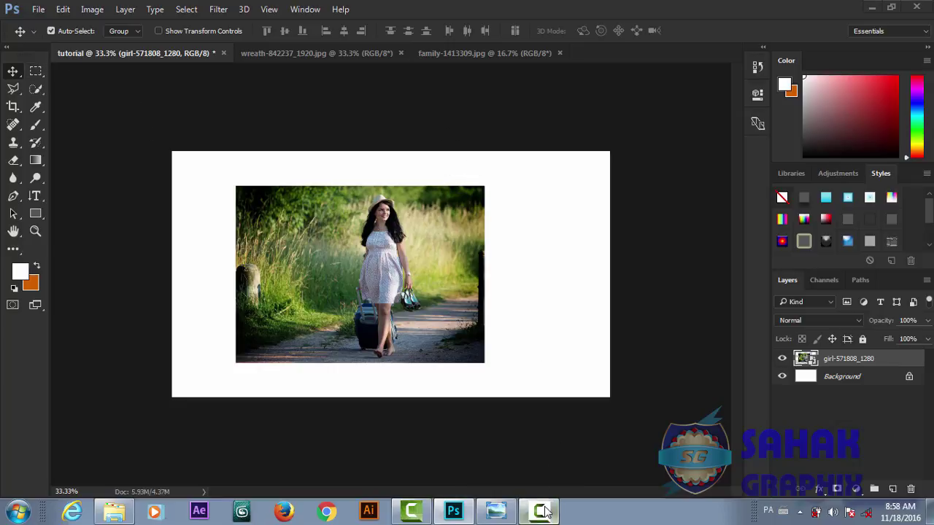